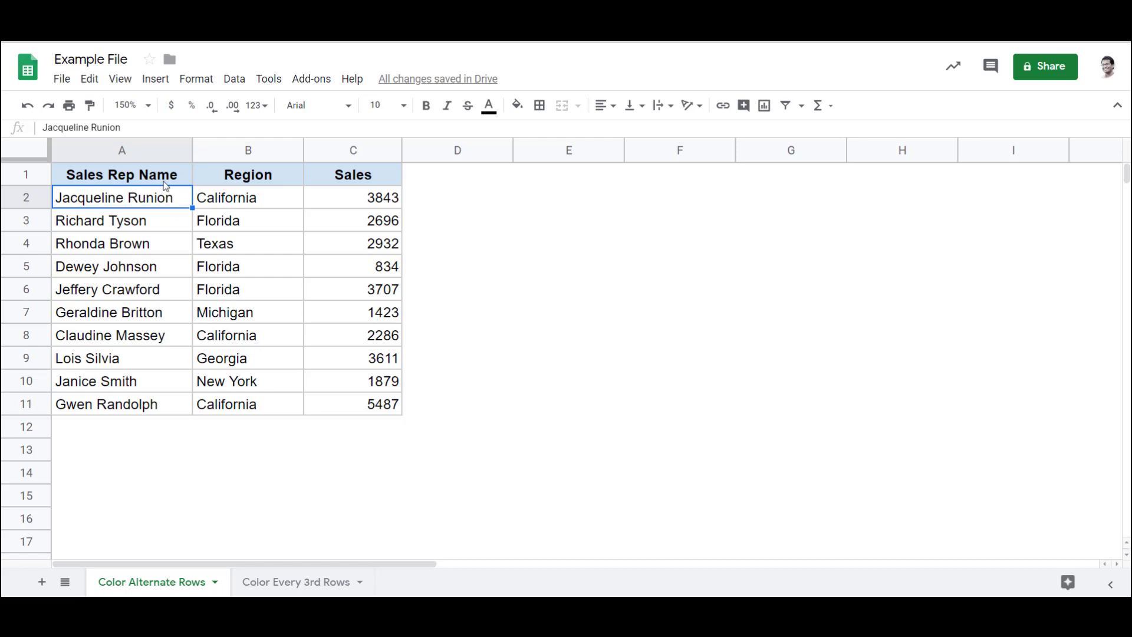
Step: Select the sales table A1:C11 and bring up the Format menu
left_click_drag(166, 186, 312, 195)
left_click_drag(383, 255, 393, 405)
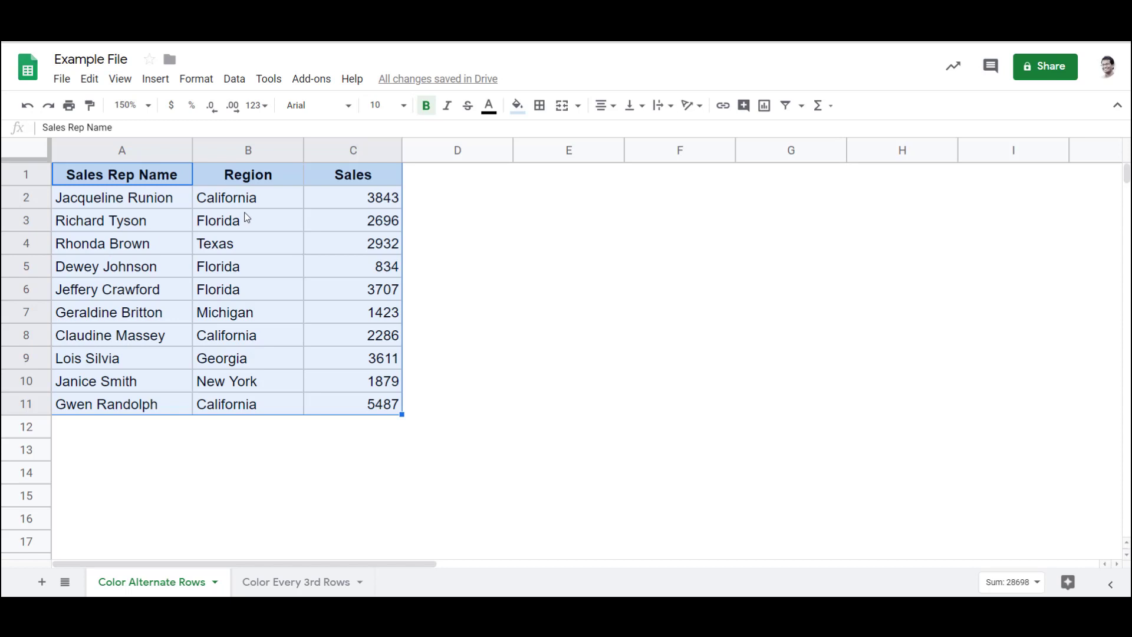
left_click(196, 79)
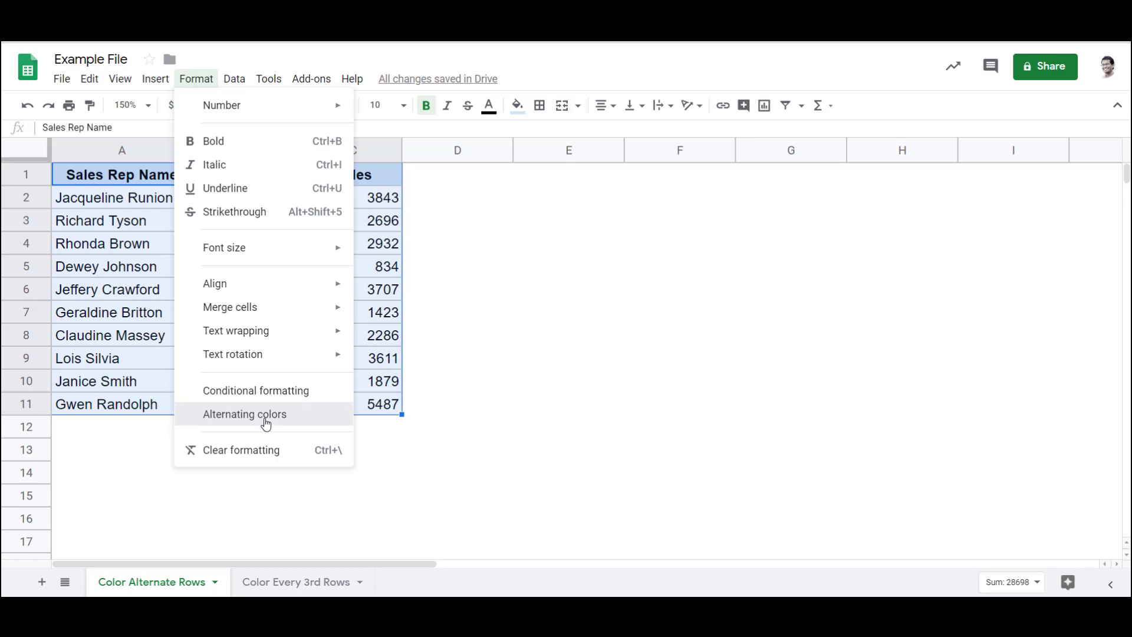
Step: Apply the green alternating-colours scheme to the table, then go to the Color Every 3rd Rows sheet
left_click(265, 424)
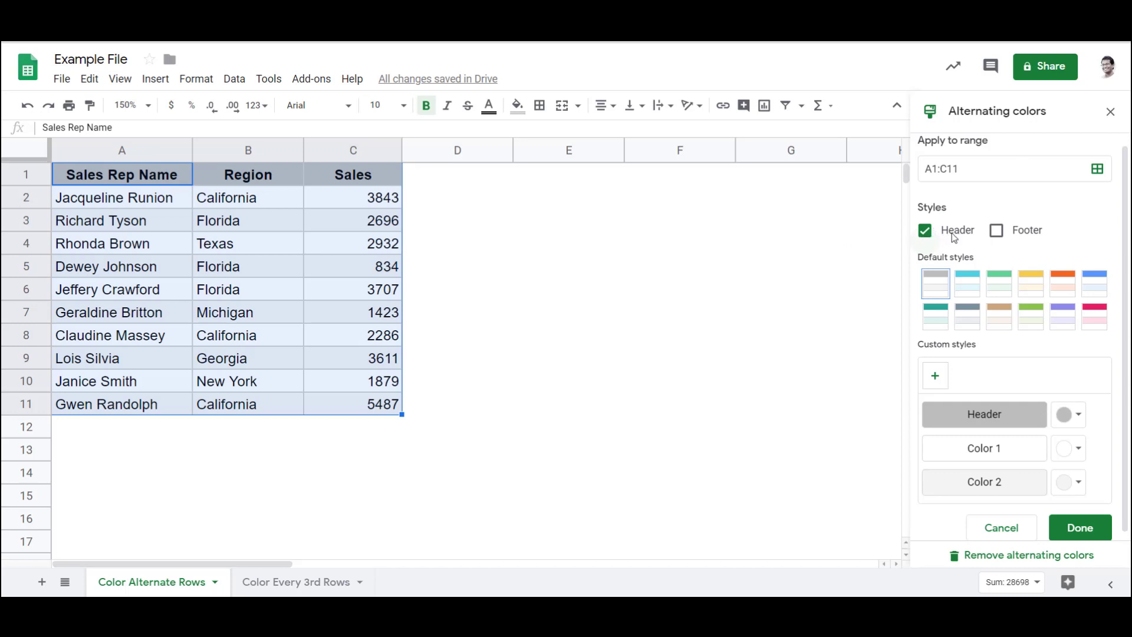
left_click(970, 296)
left_click(1000, 292)
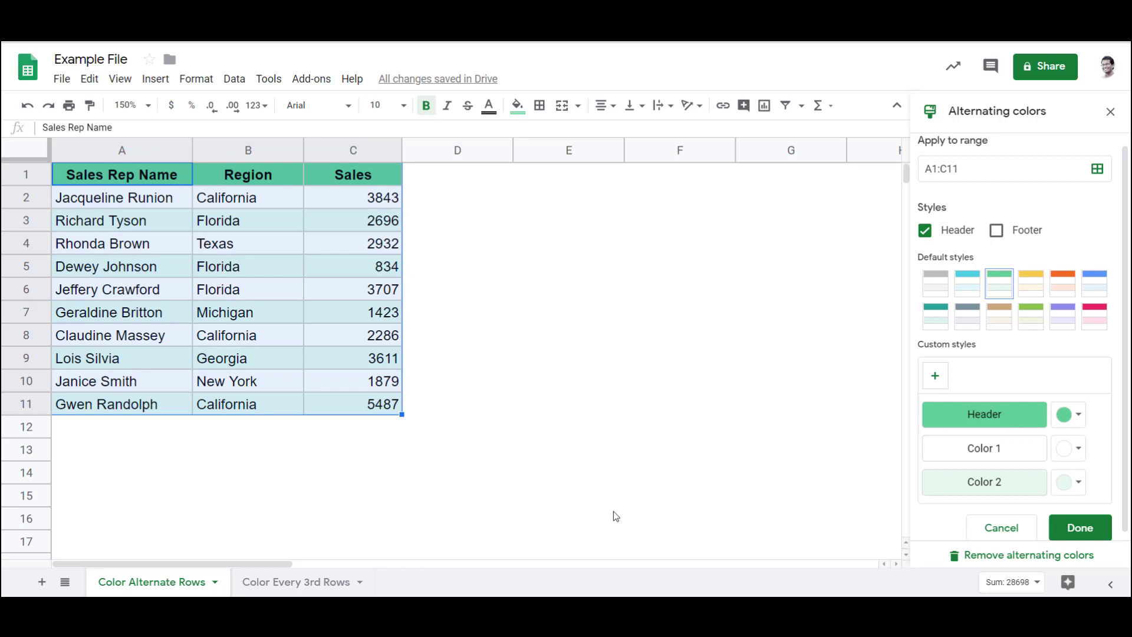
left_click(311, 585)
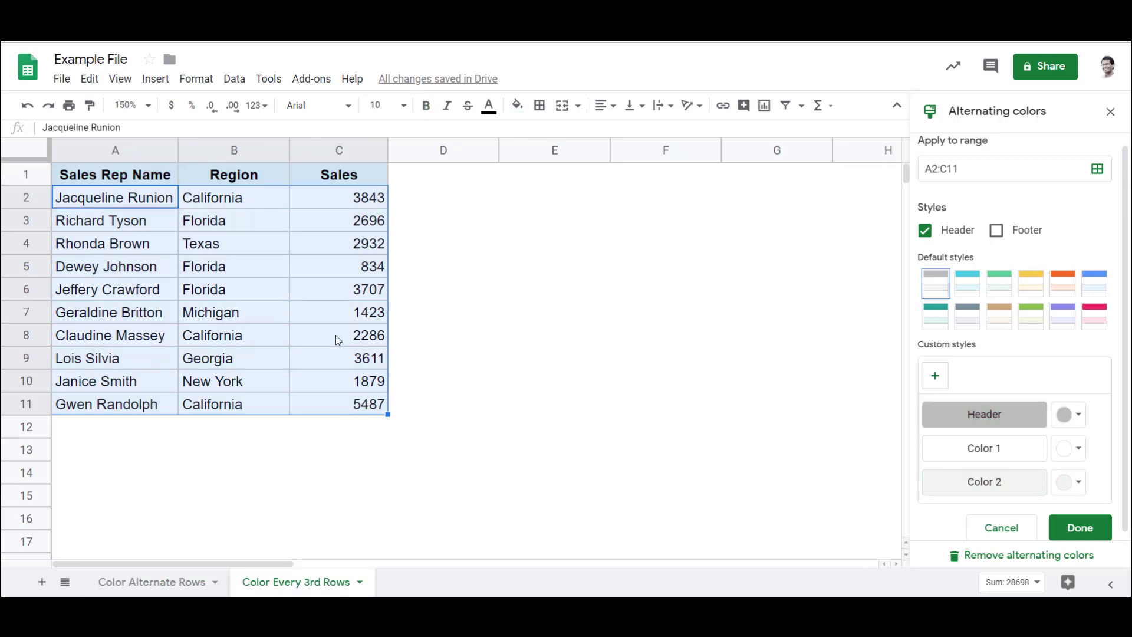
Step: Dismiss the Alternating colors panel and select empty cell E2 for a helper formula
left_click(1112, 111)
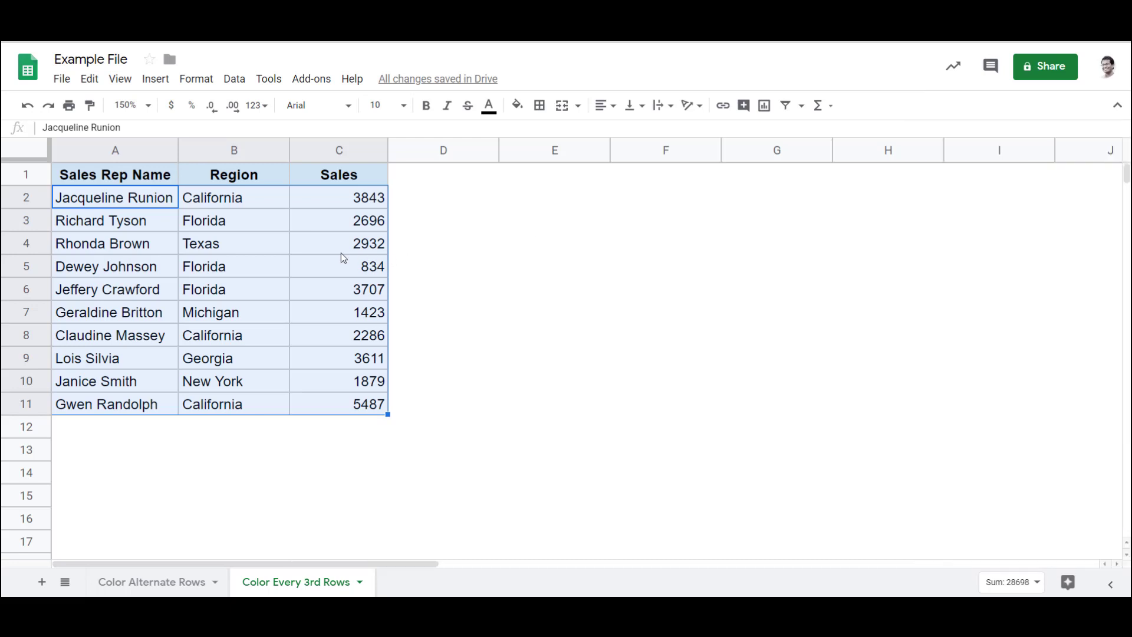
left_click(214, 253)
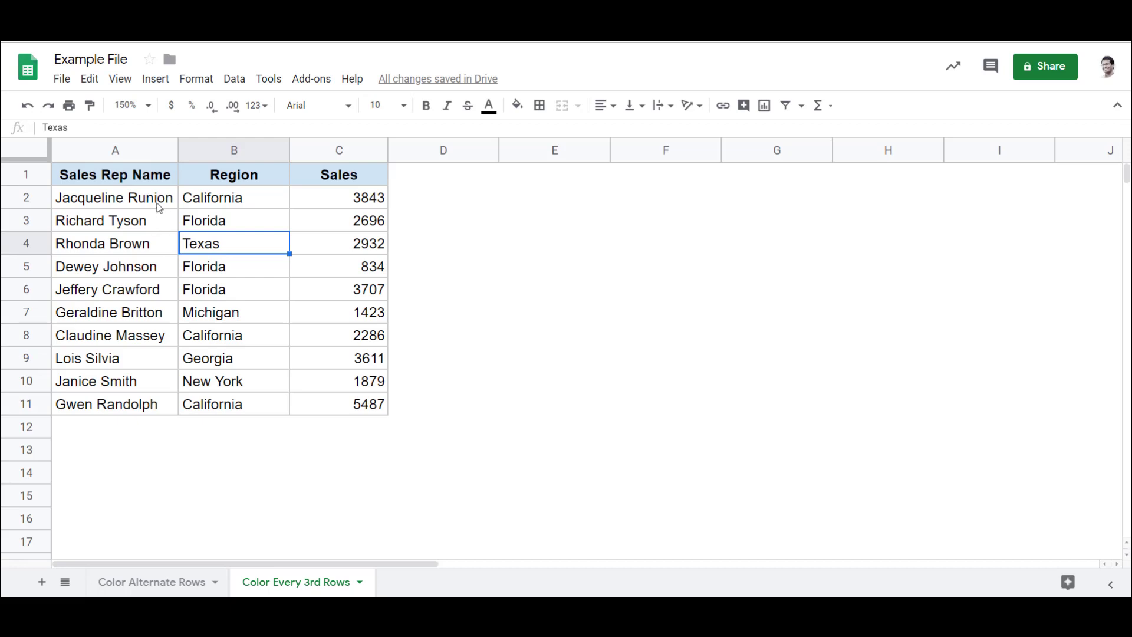
left_click(522, 195)
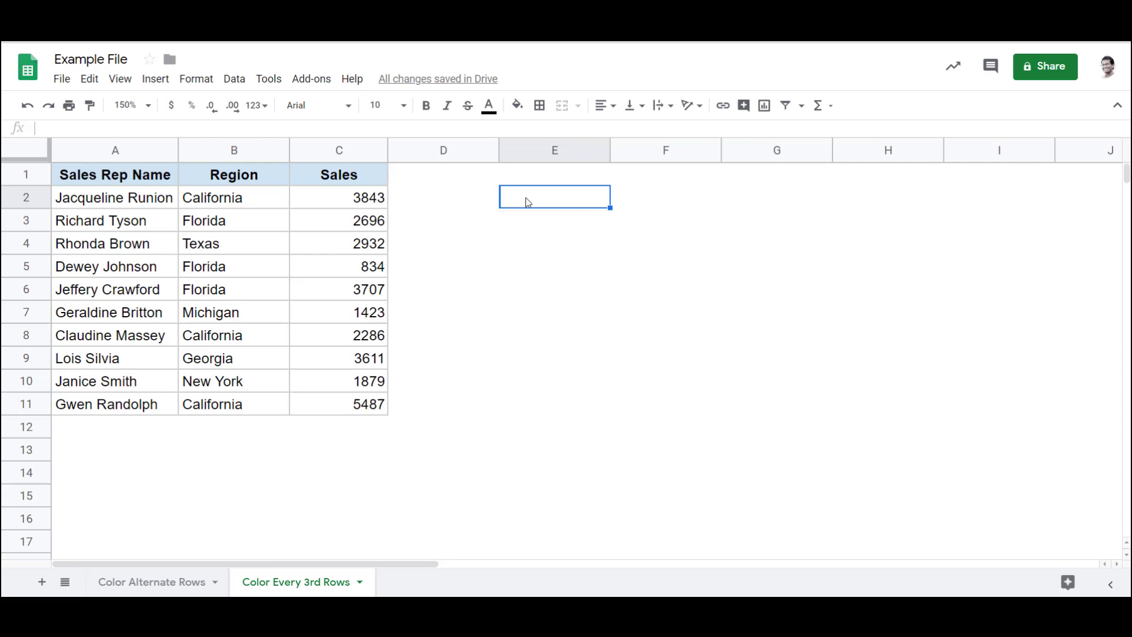
type("=row()")
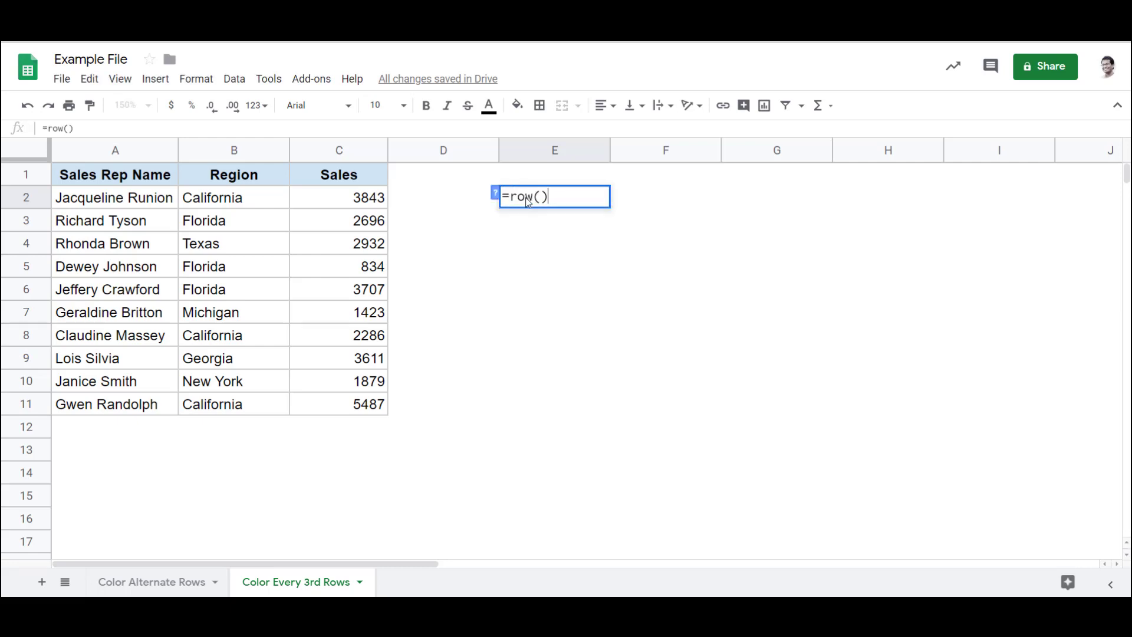
Step: Commit =row() in E2, fill it down to E11 showing 2 through 11, and reopen E2 for editing
key("Return")
left_click(526, 202)
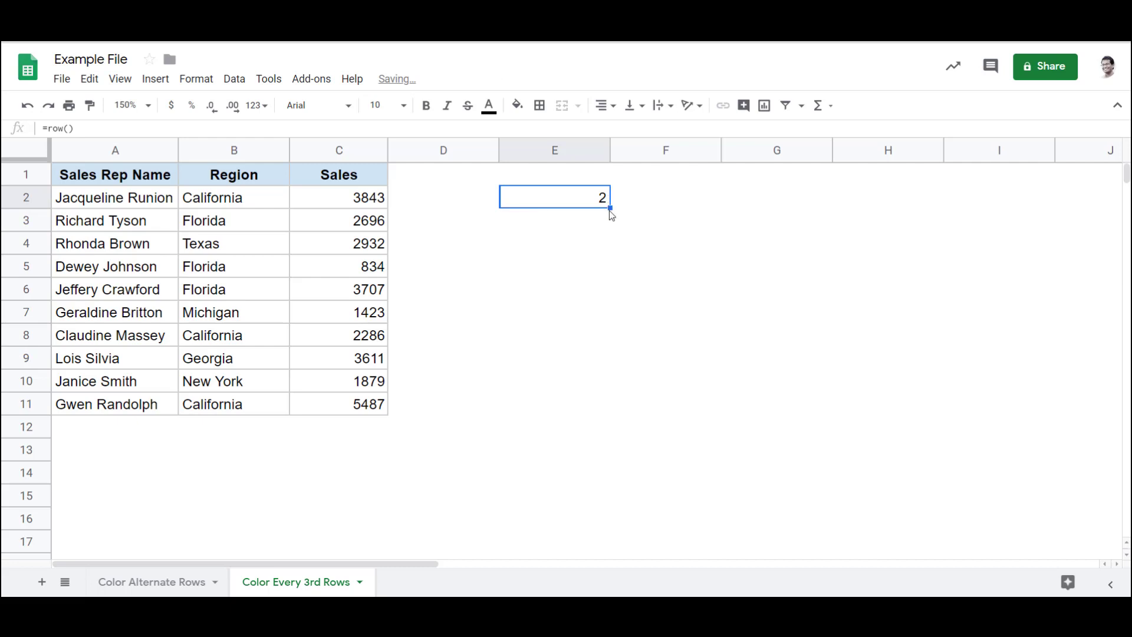
left_click_drag(610, 207, 610, 398)
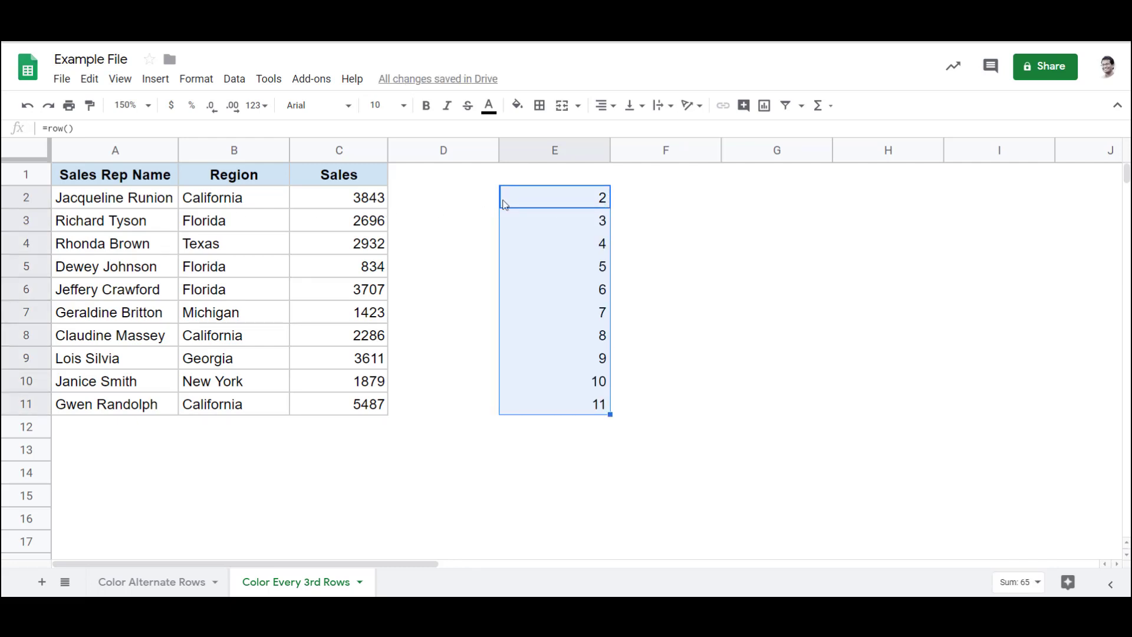
left_click(563, 210)
left_click(561, 222)
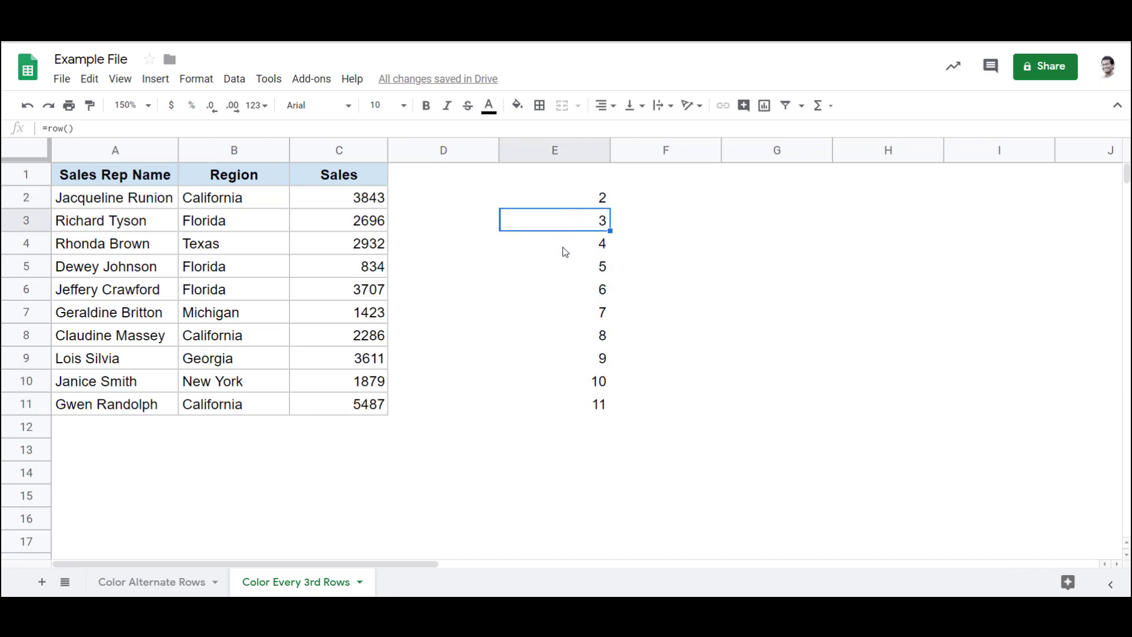
left_click(552, 201)
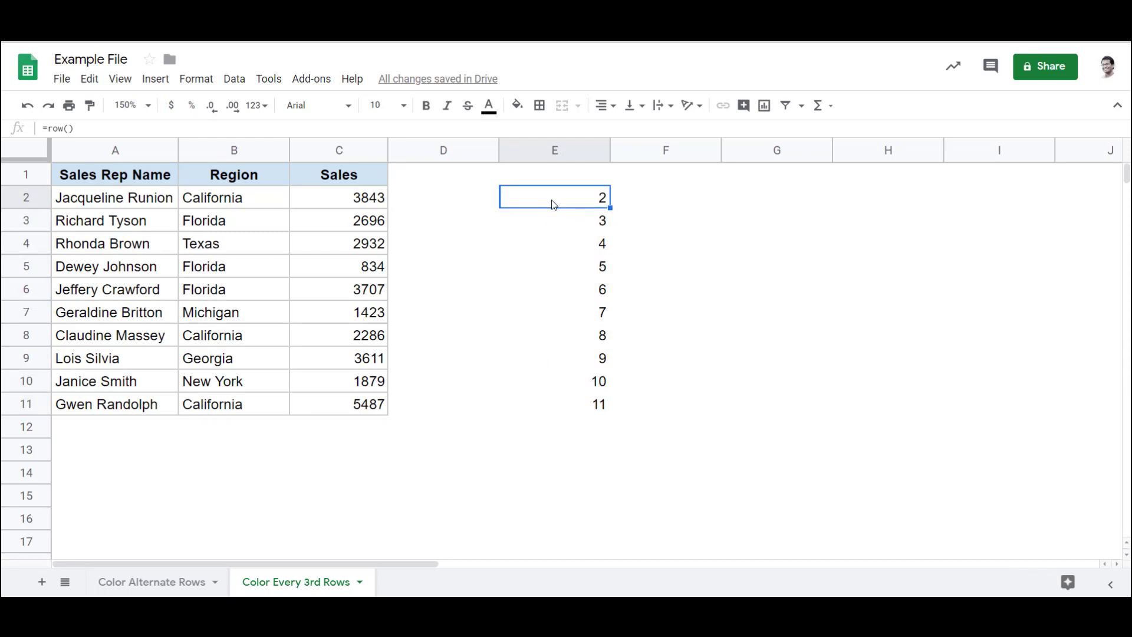
double_click(555, 206)
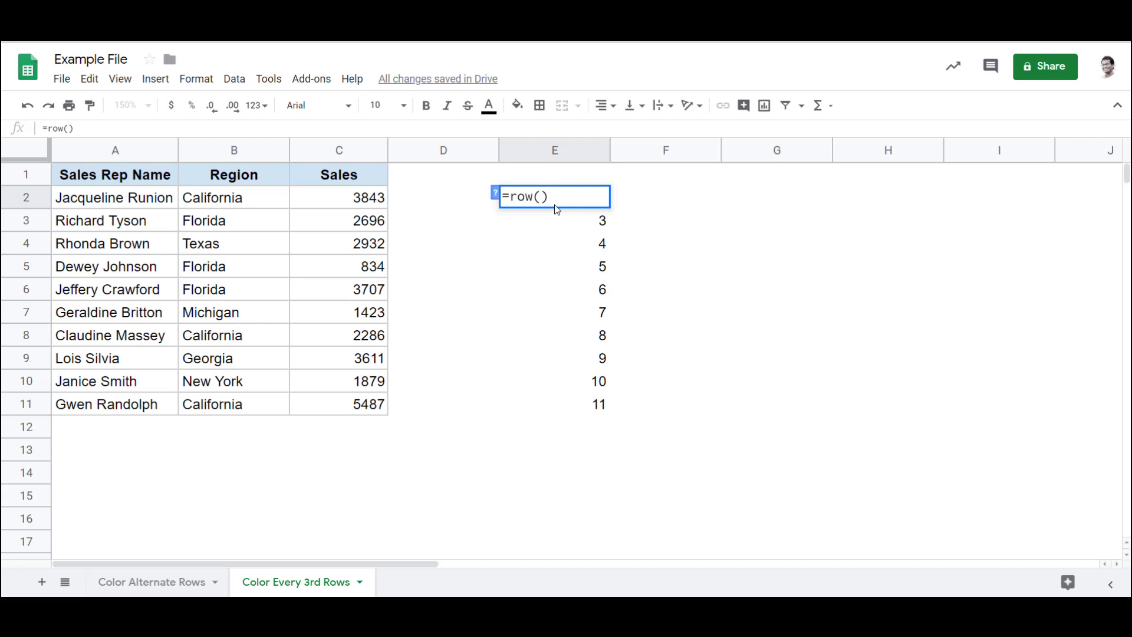
type("MOD(")
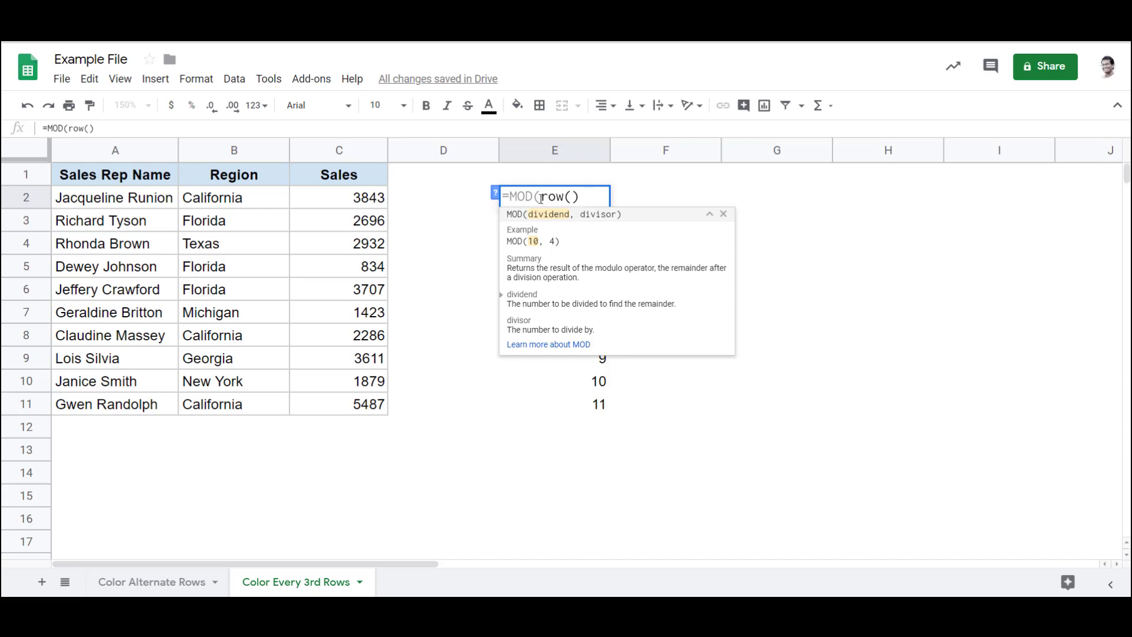
type(",3")
type(")")
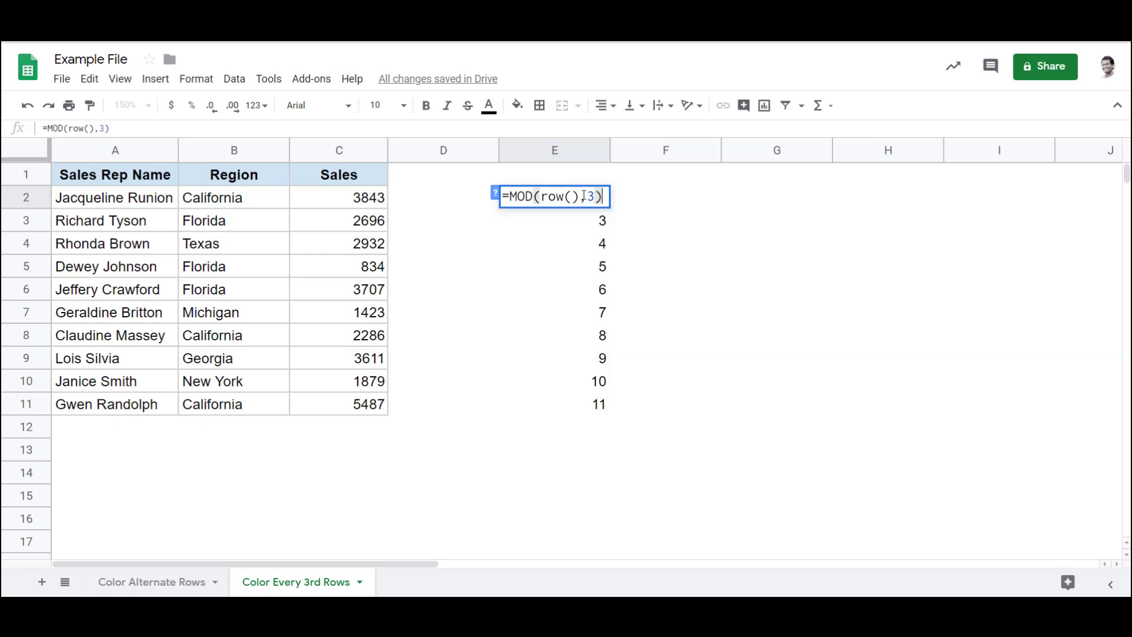
Step: Commit =MOD(ROW(),3) in E2 and fill it down to E11
key("Return")
left_click(583, 197)
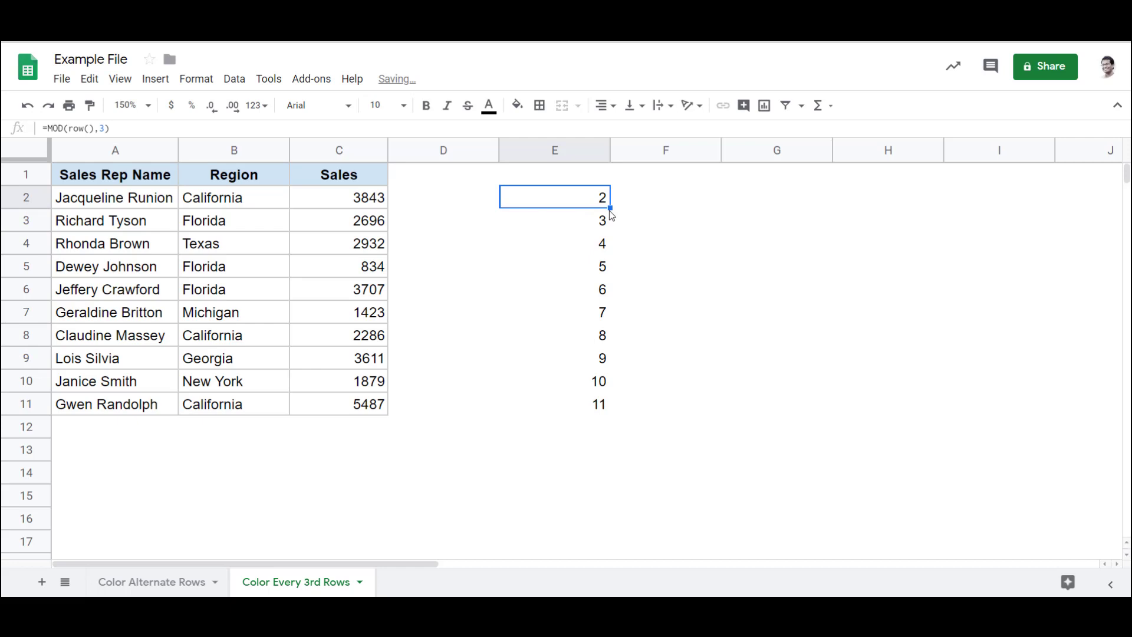
left_click_drag(609, 207, 607, 401)
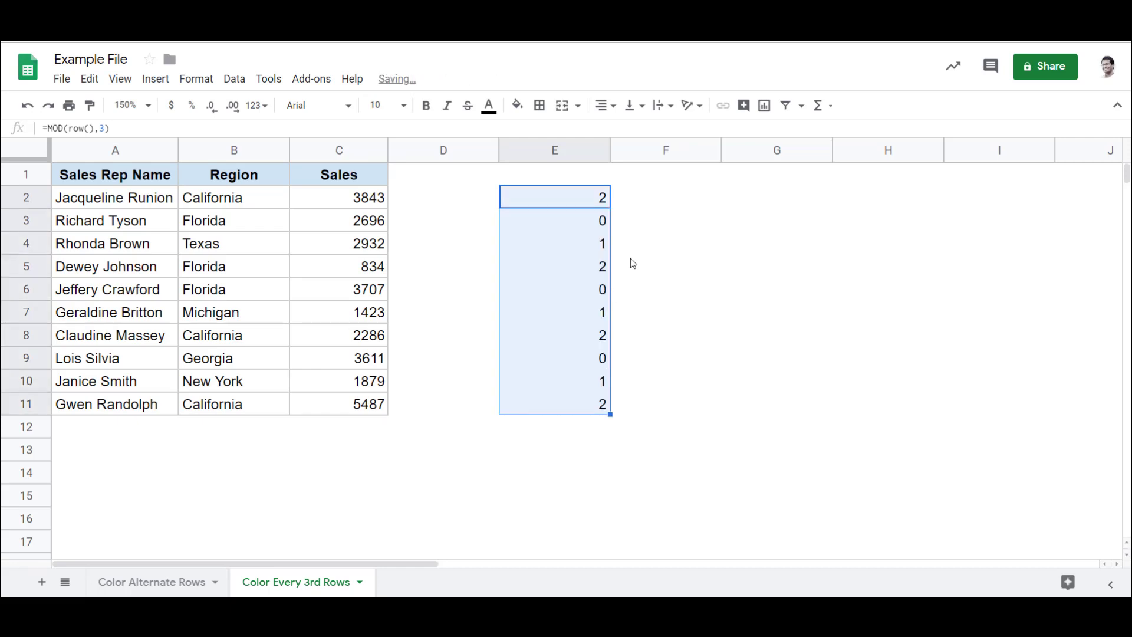
left_click(590, 203)
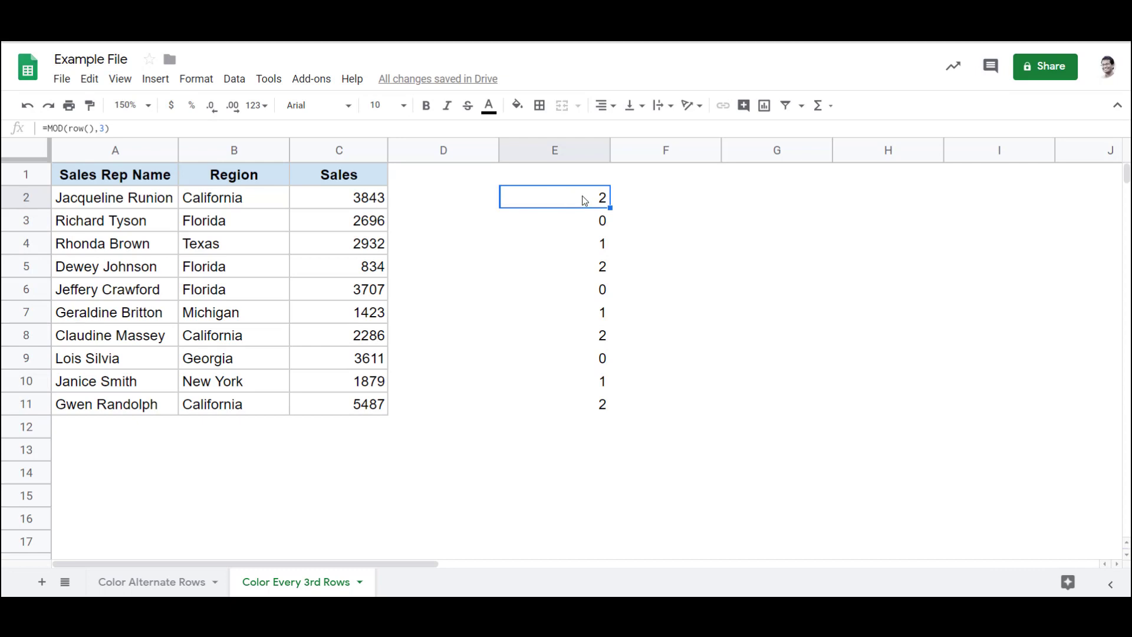
Step: Check the repeating 2, 0, 1 remainders, including row 4's value, and return to E2
left_click(592, 225)
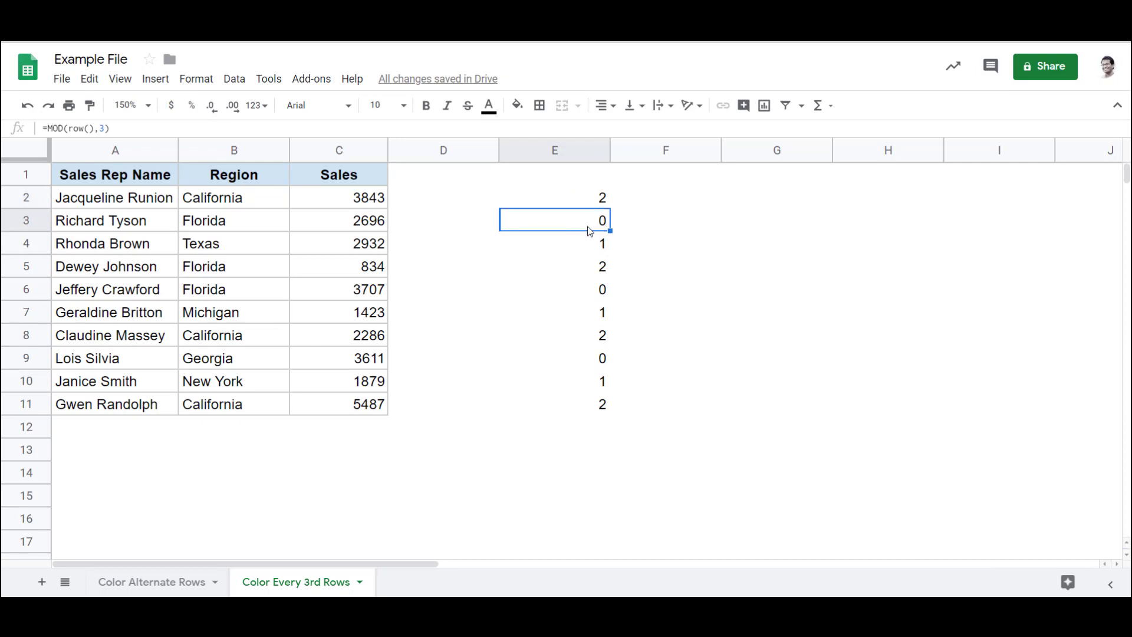
left_click(599, 294)
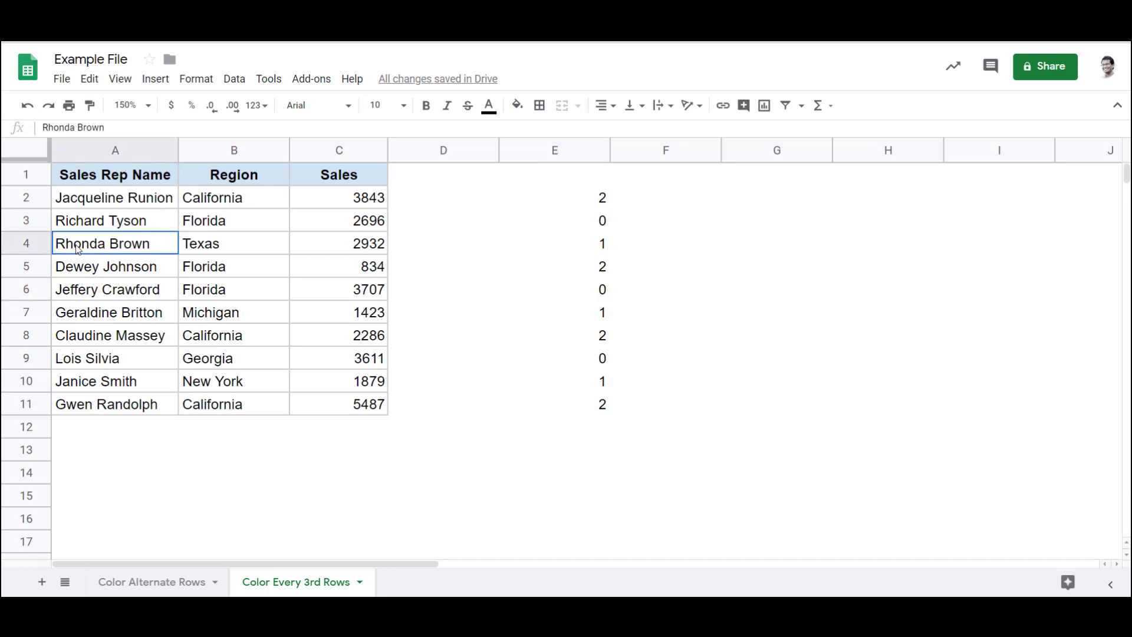
left_click_drag(80, 250, 315, 244)
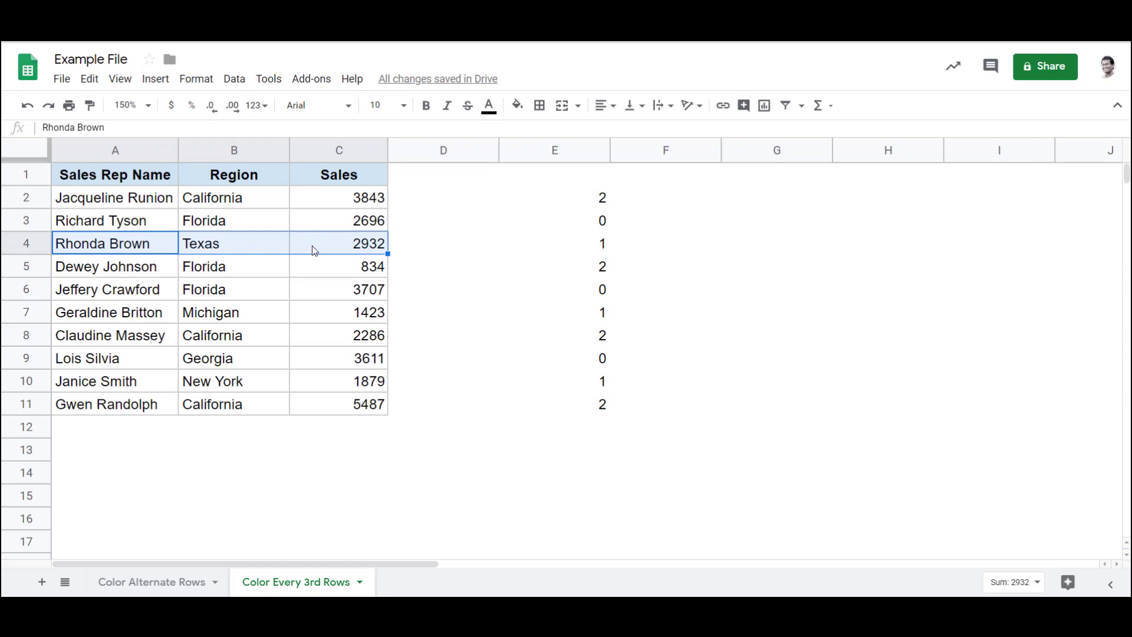
left_click(600, 245)
left_click(598, 310)
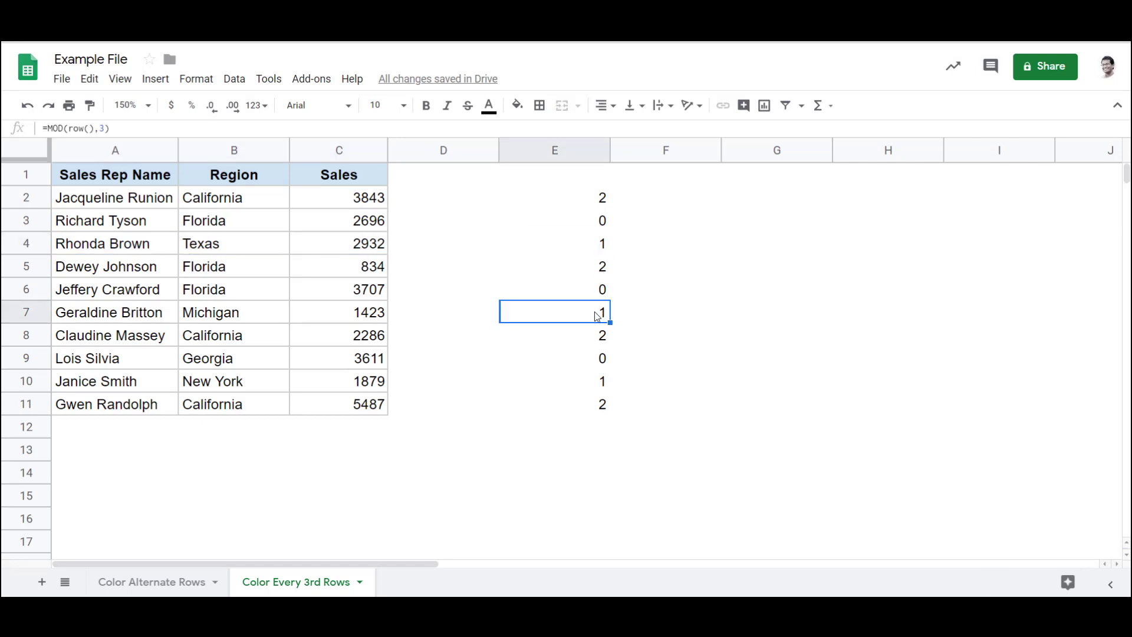
left_click(597, 250)
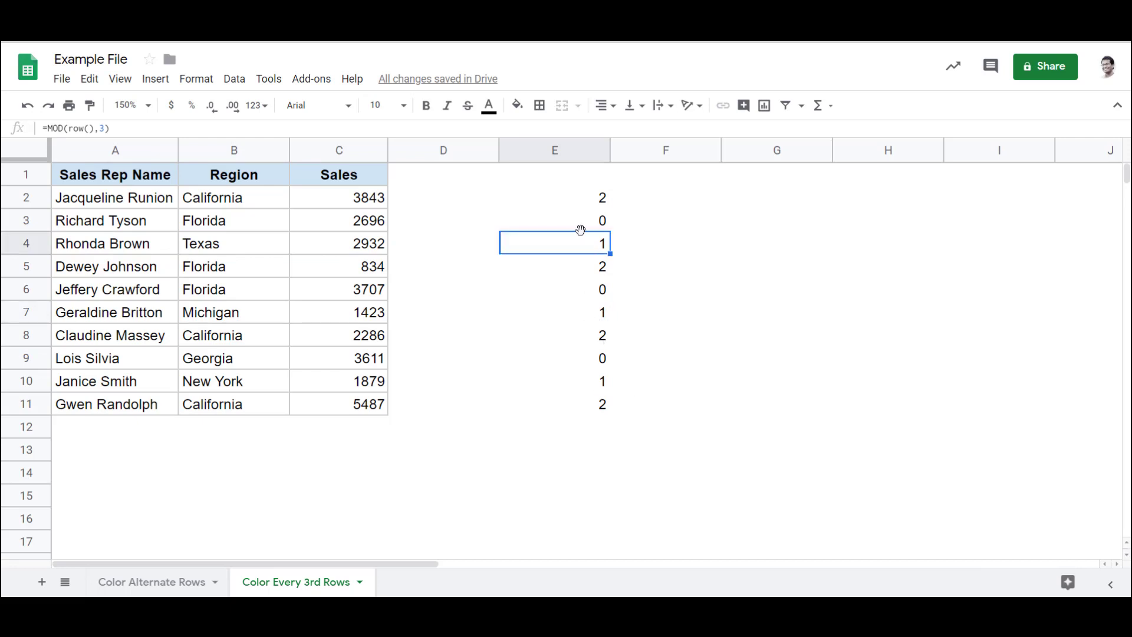
left_click(590, 200)
Step: Change E2 to =MOD(ROW(),3)=1 and fill it down to E11
double_click(593, 203)
type("=MOD(row(),3")
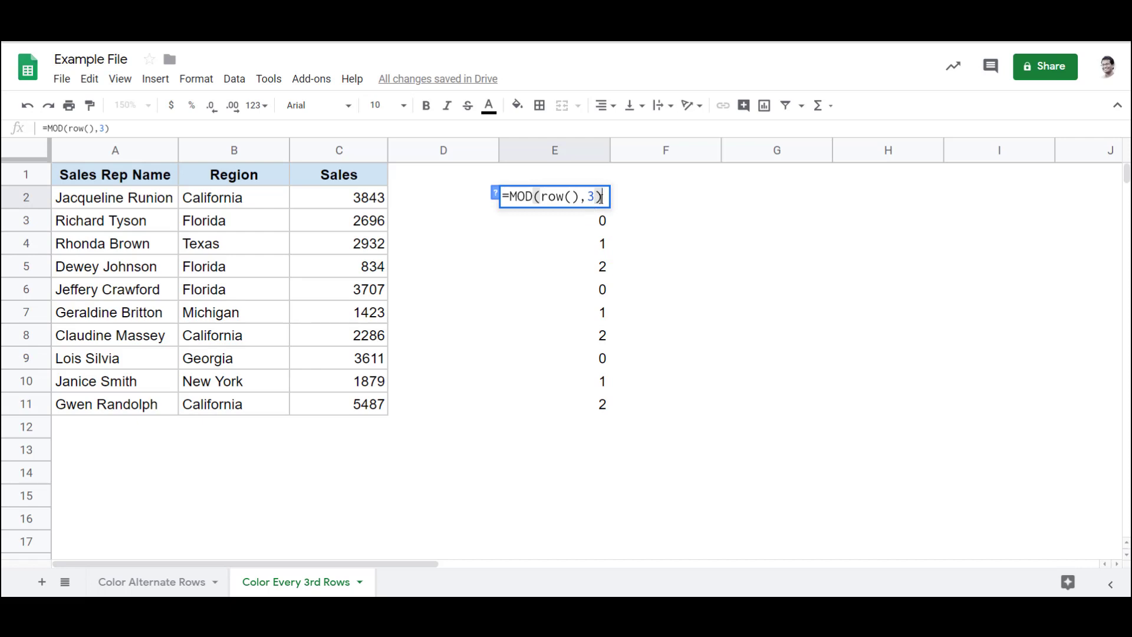
type("=1")
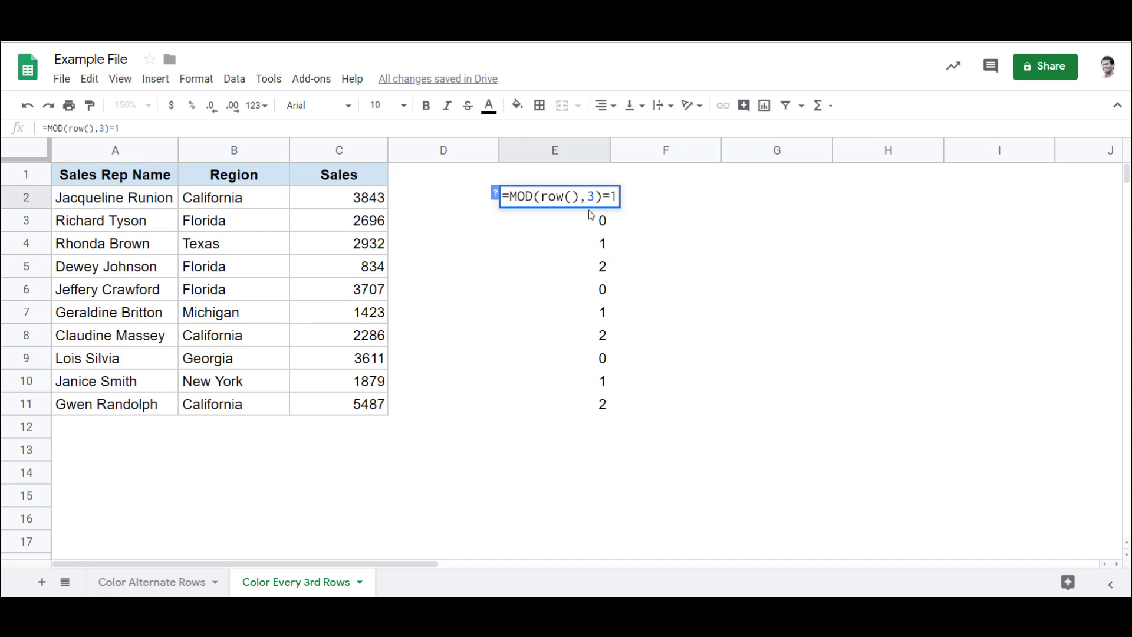
key("Return")
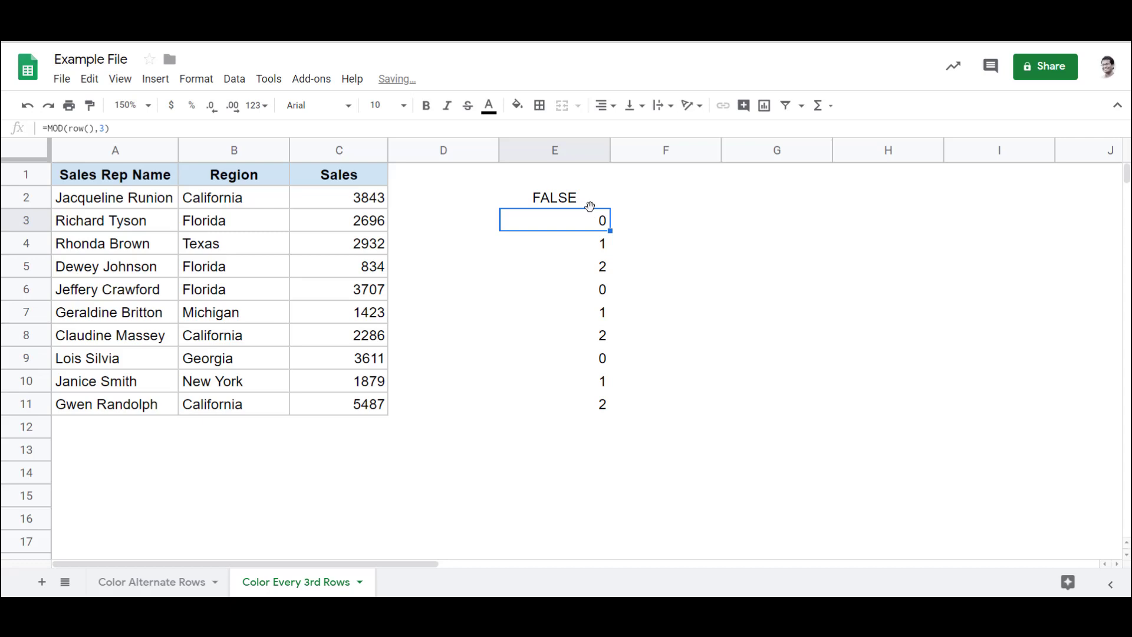
left_click(589, 203)
left_click_drag(609, 207, 607, 409)
Step: Verify TRUE appears on rows 4, 7 and 10, reviewing E2's formula without changing it
left_click(574, 244)
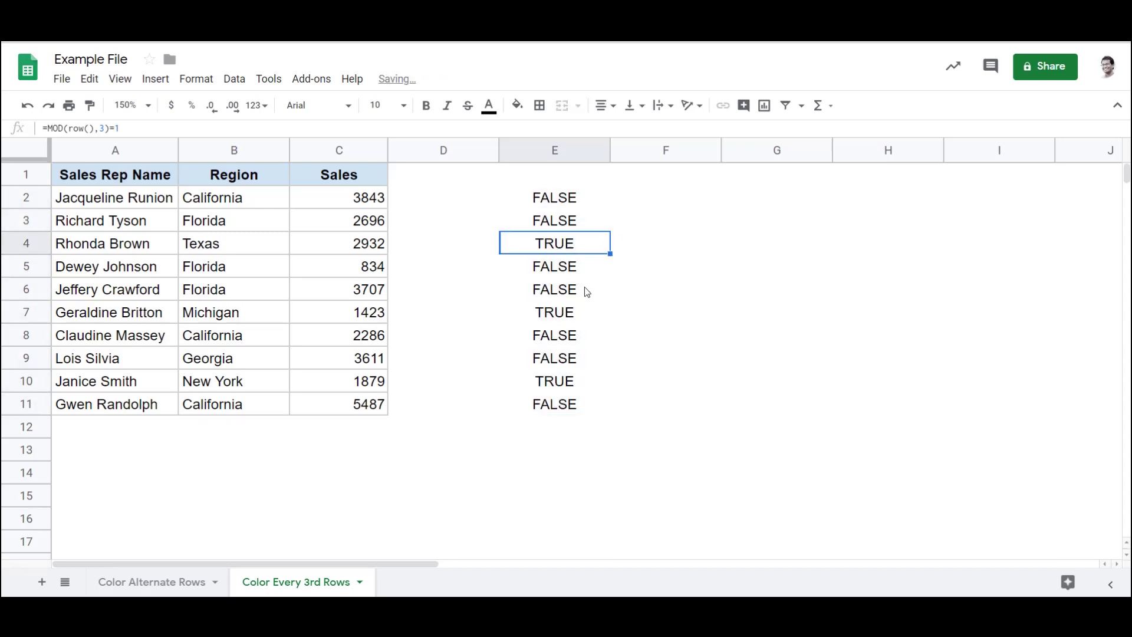
left_click(567, 312)
left_click(567, 381)
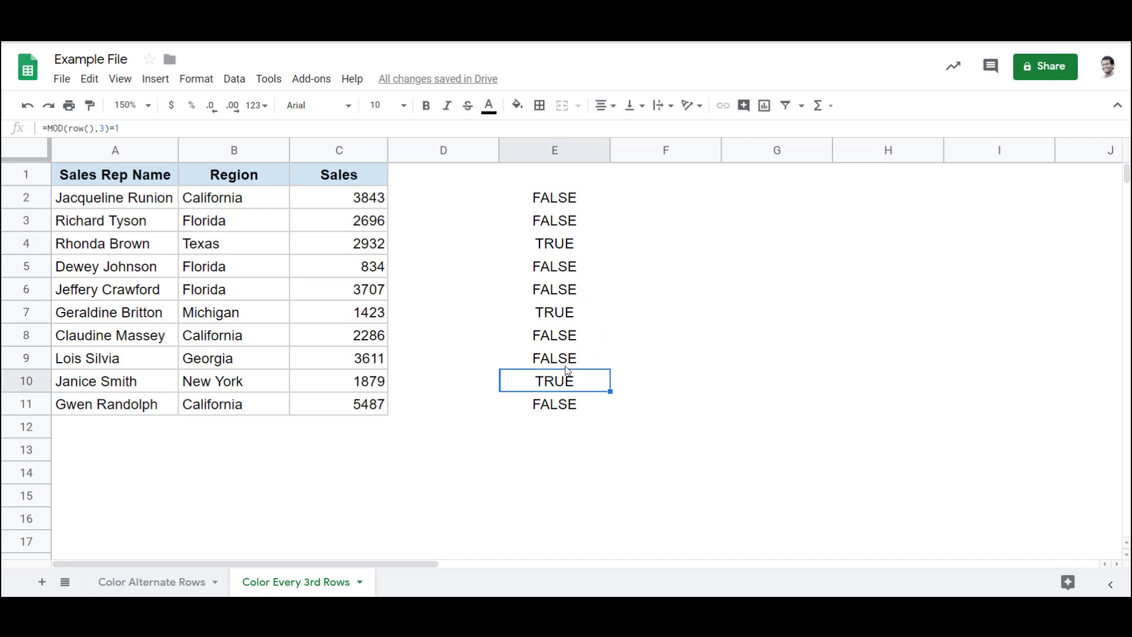
double_click(570, 204)
key("shift+Left")
key("shift+Left")
key("shift+Left")
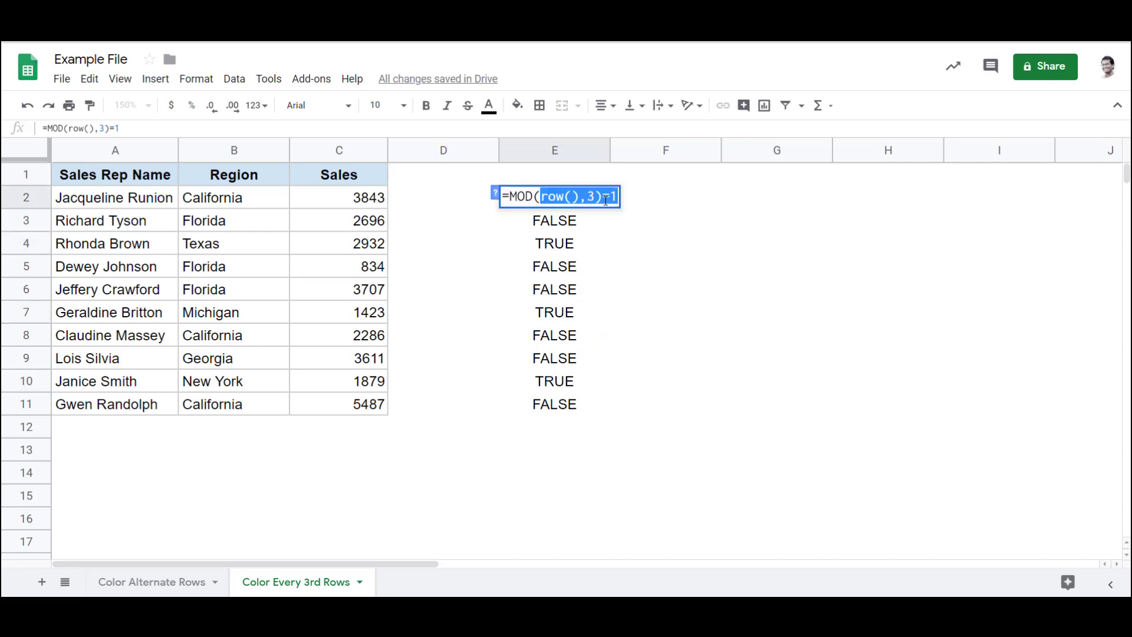
key("shift+Left")
key("shift+Left")
key("shift+Left")
key("Escape")
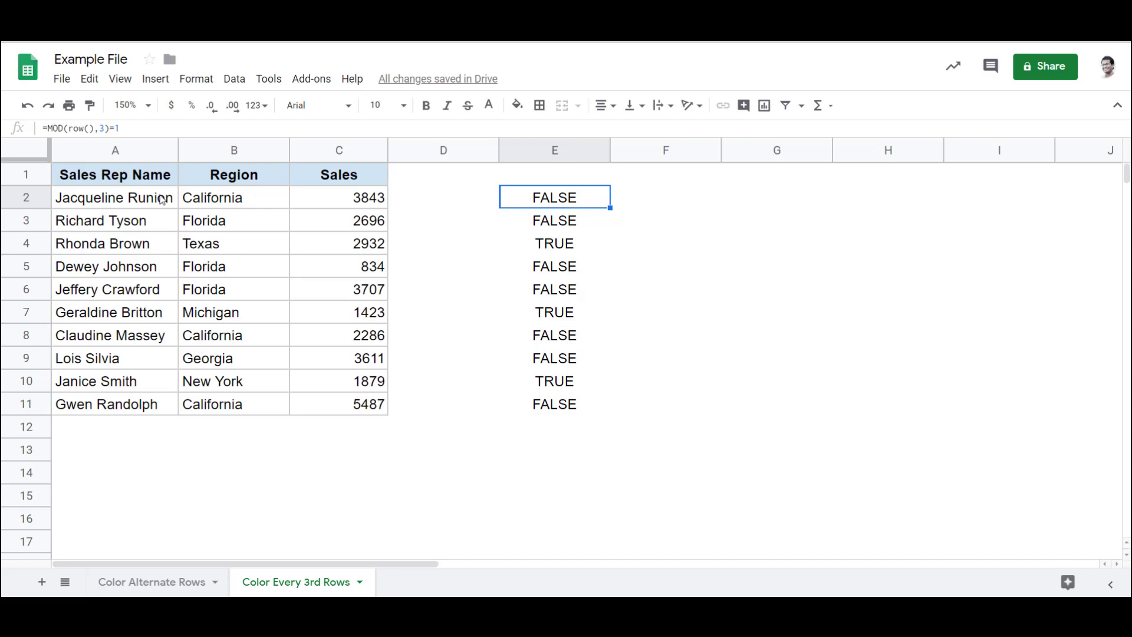
Step: Start a conditional formatting rule on A2:C11 with the 'Custom formula is' condition
left_click_drag(156, 202, 340, 414)
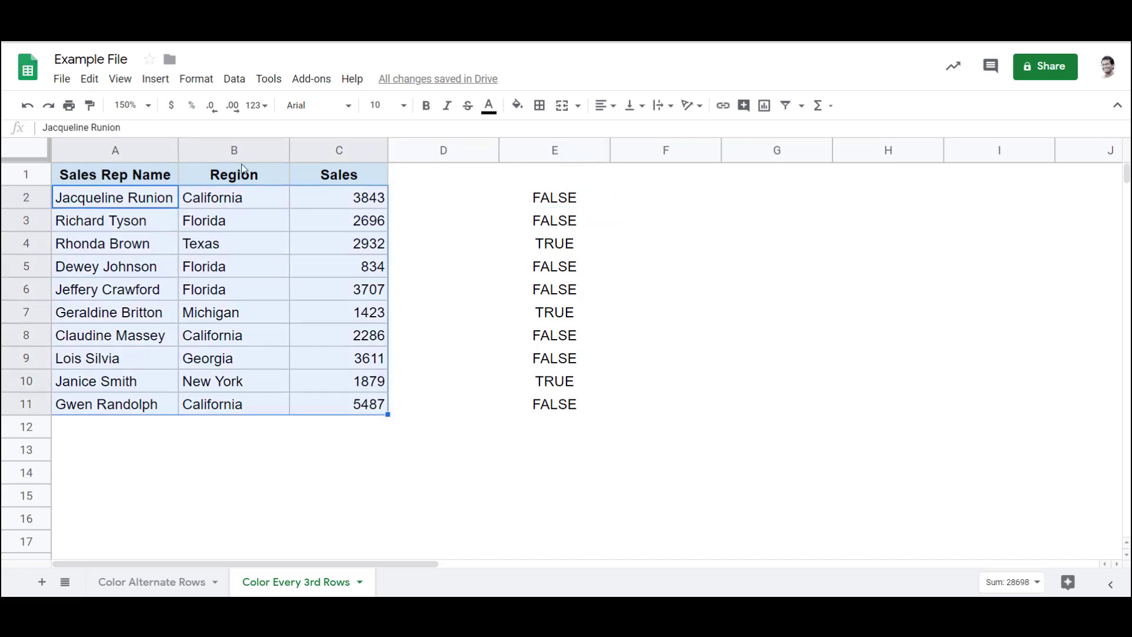
left_click(199, 81)
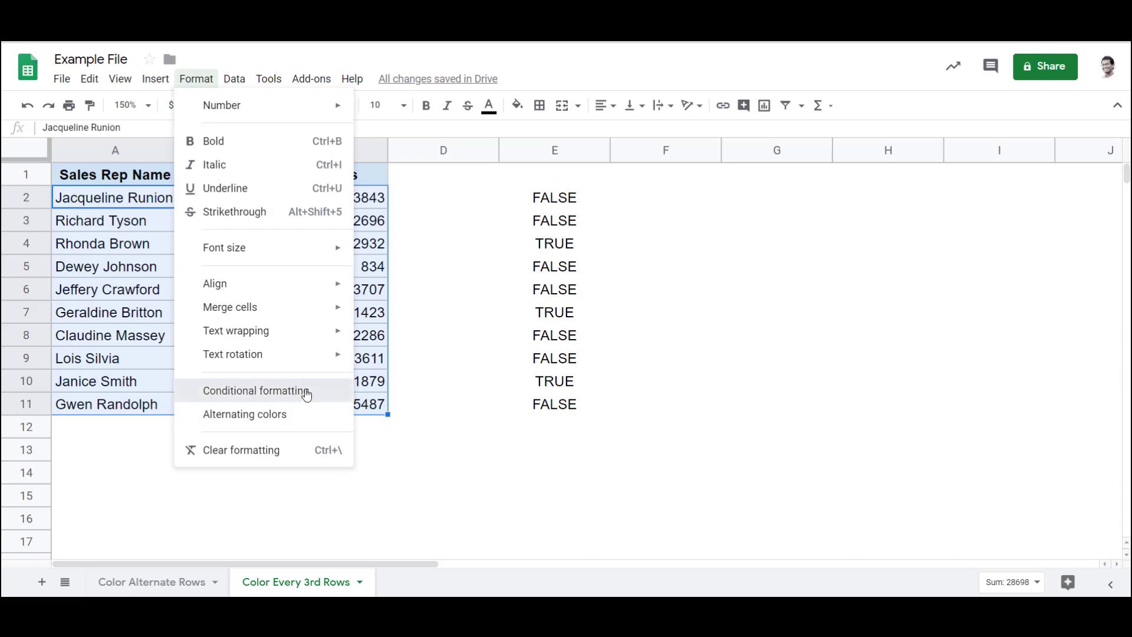
left_click(300, 392)
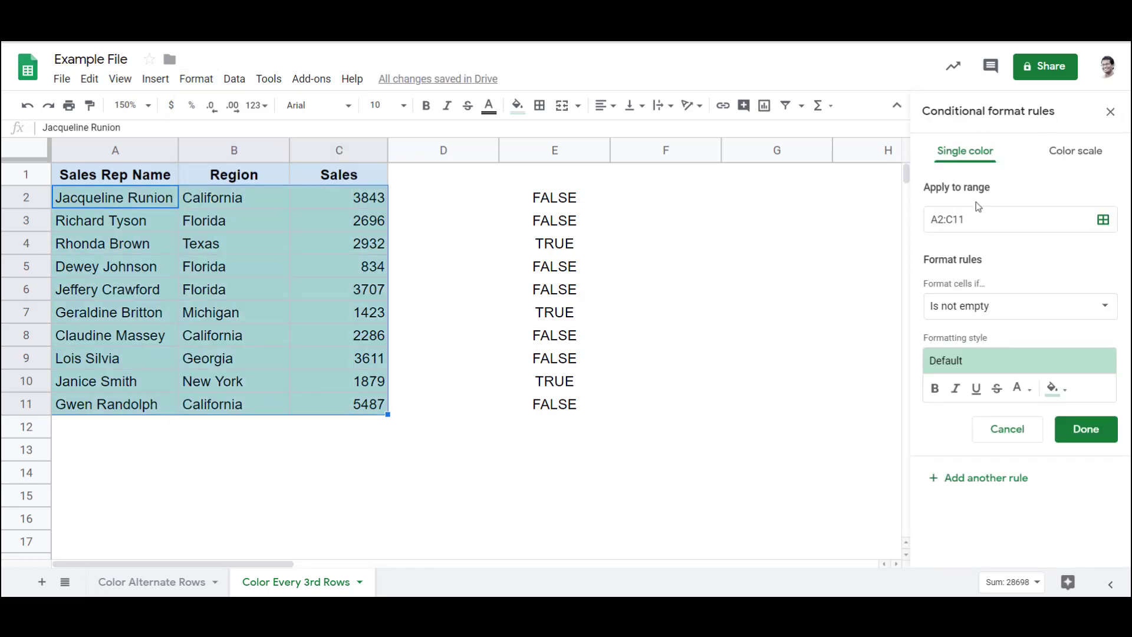
left_click(998, 311)
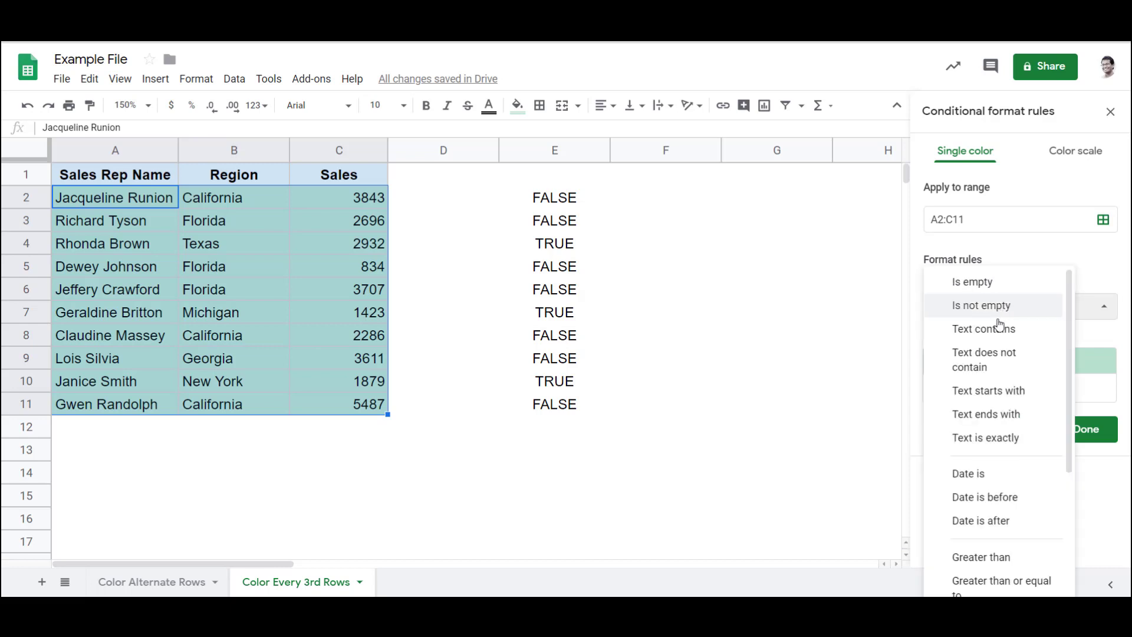
scroll(999, 345, "down", 3)
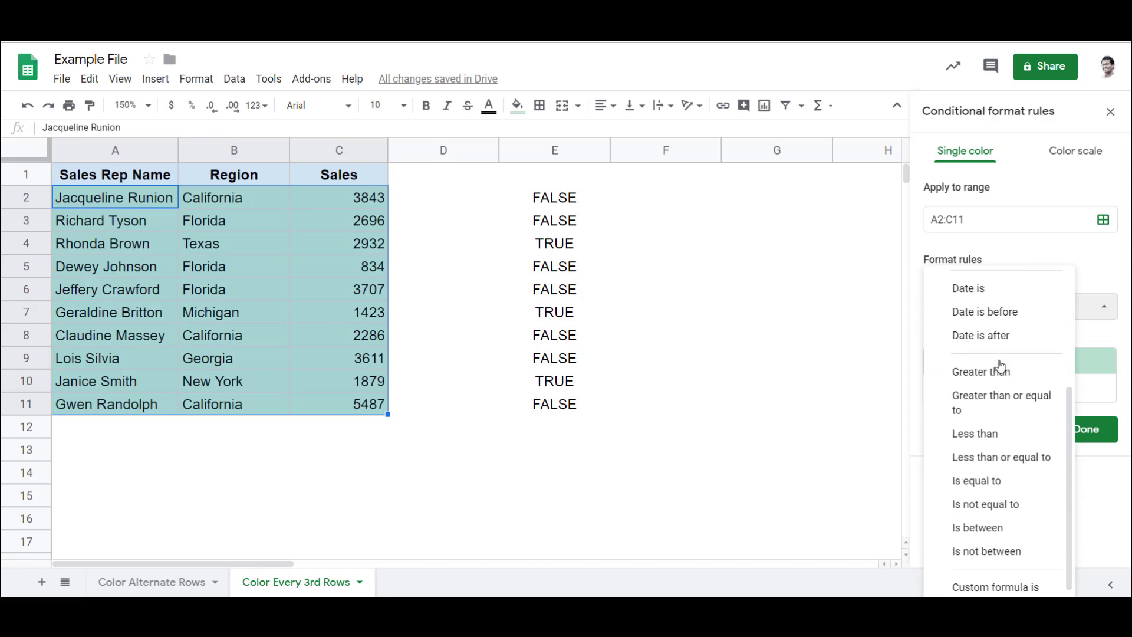
left_click(1001, 582)
left_click(980, 339)
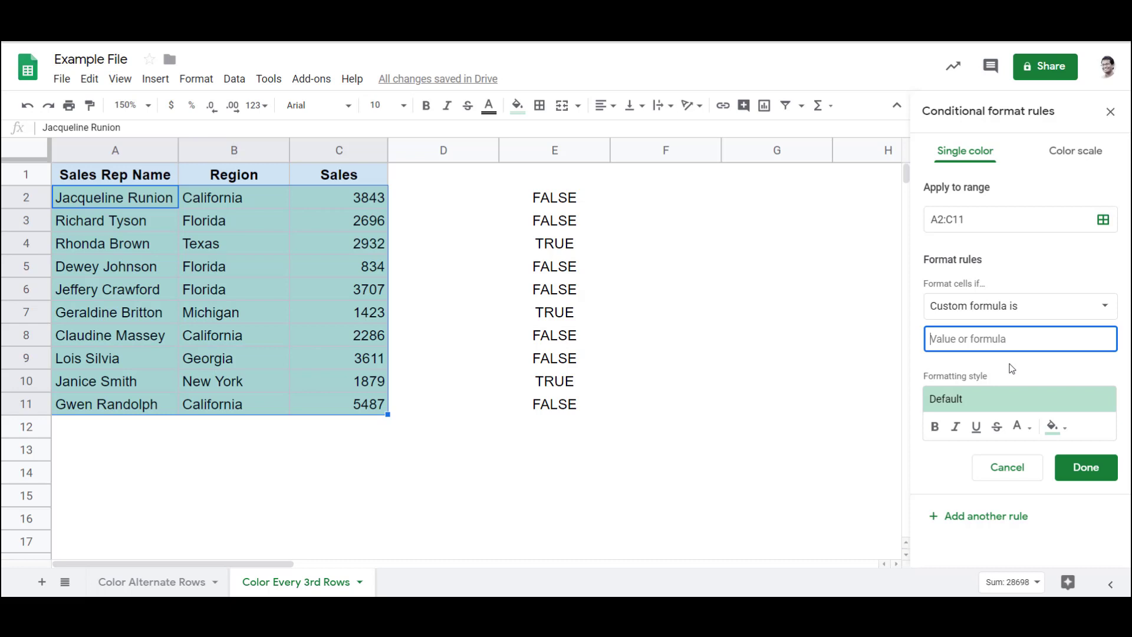
type("=MOD(row(),3)=1")
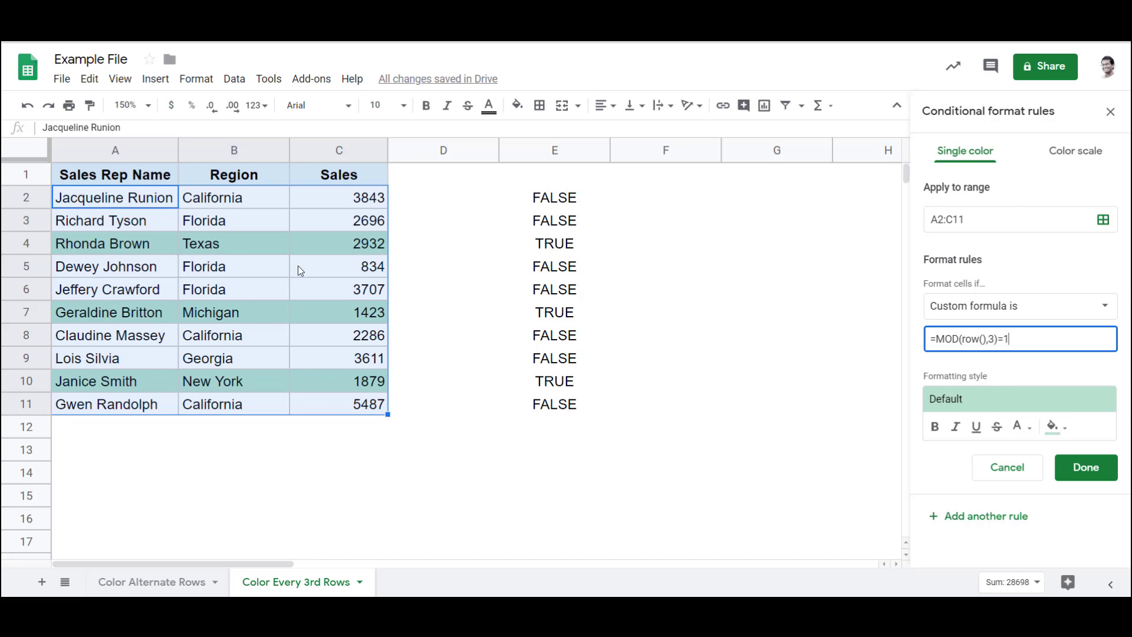
Step: Set the rule's style to yellow fill and bold, and save it with Done
left_click(1060, 428)
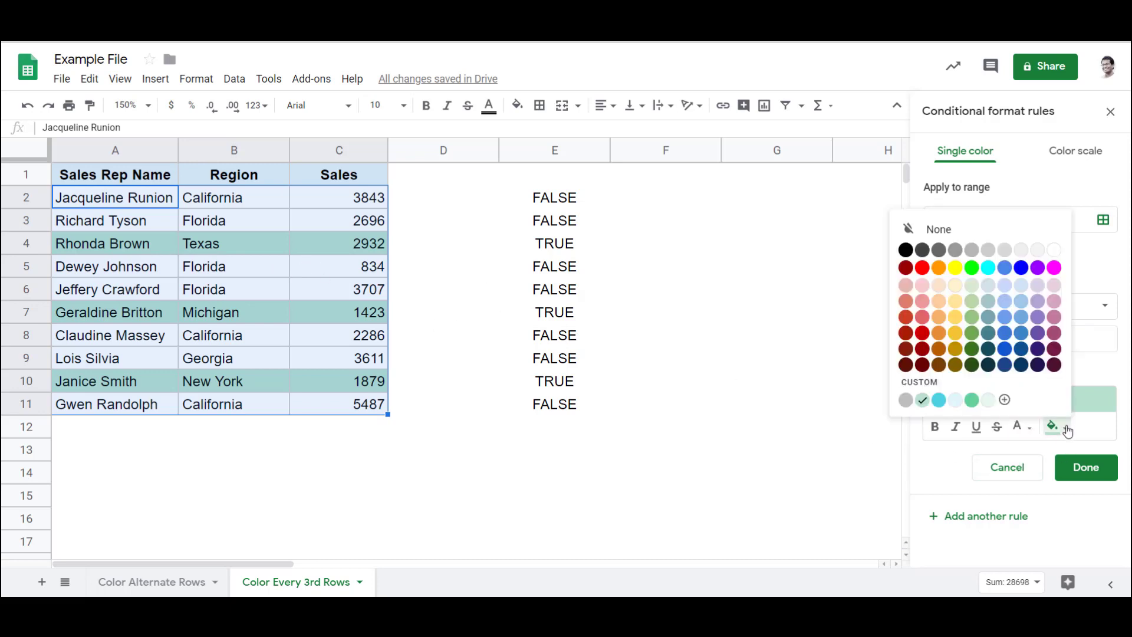
left_click(956, 317)
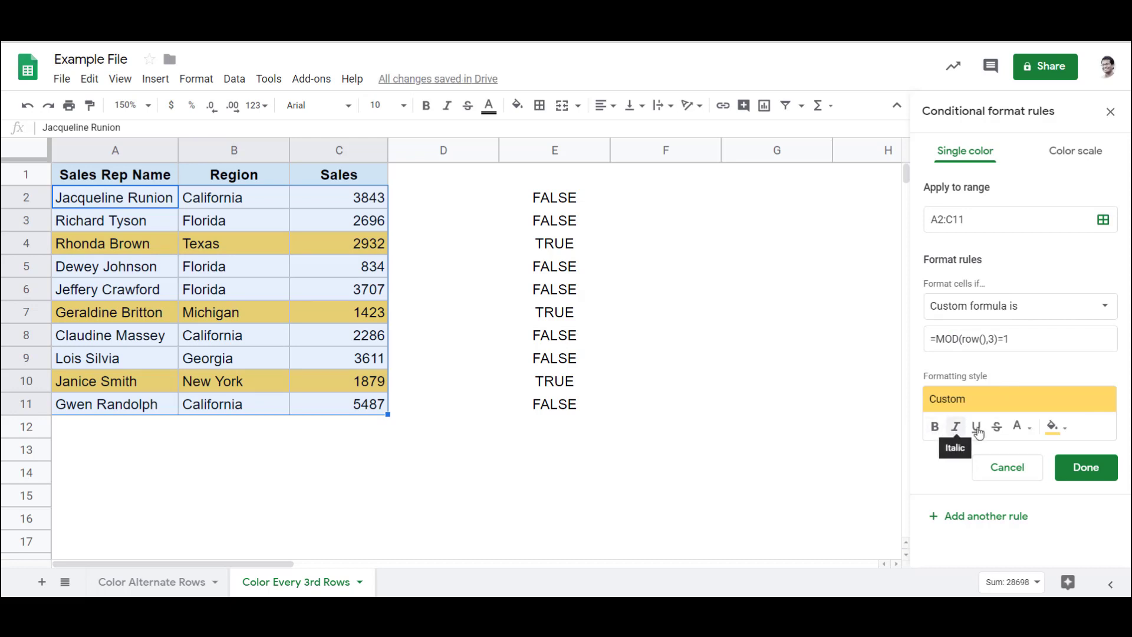
left_click(935, 428)
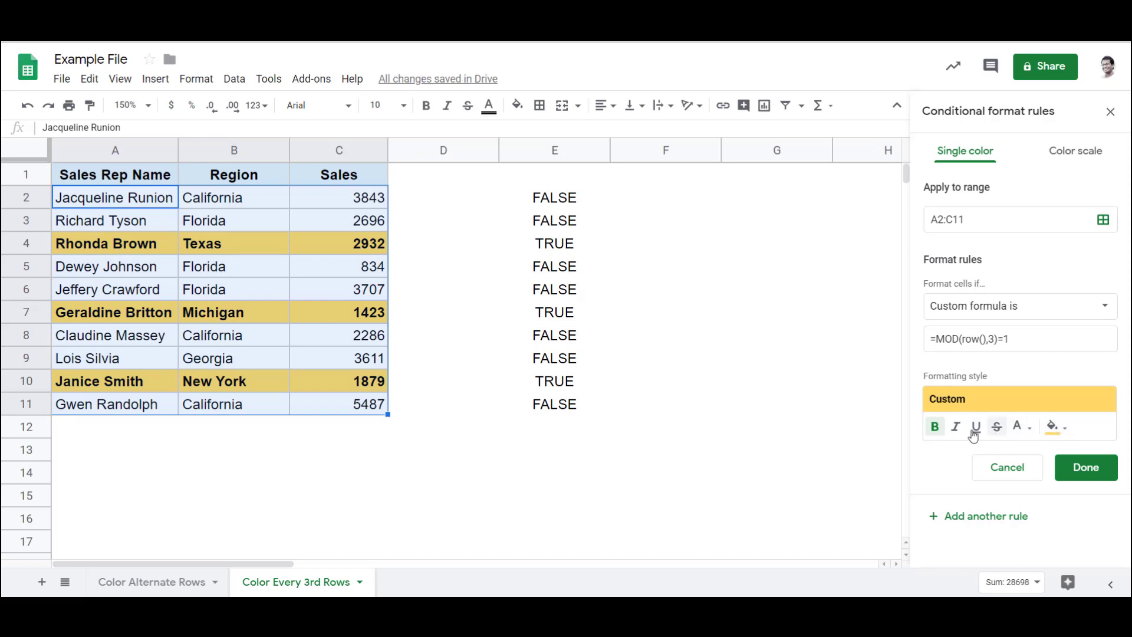
left_click(1087, 474)
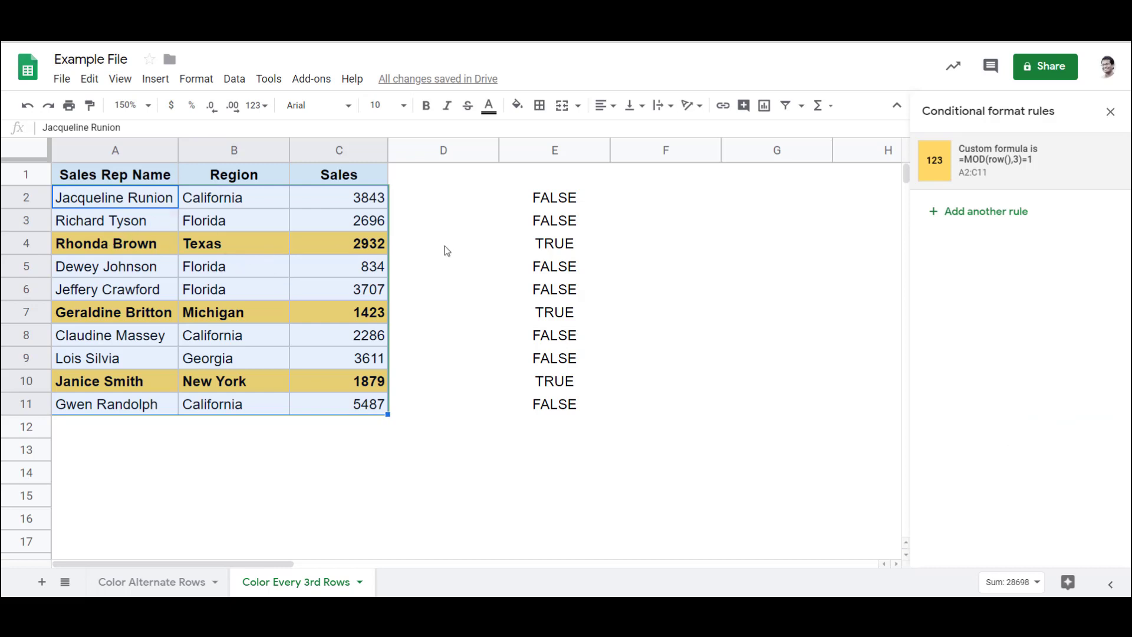
left_click(544, 244)
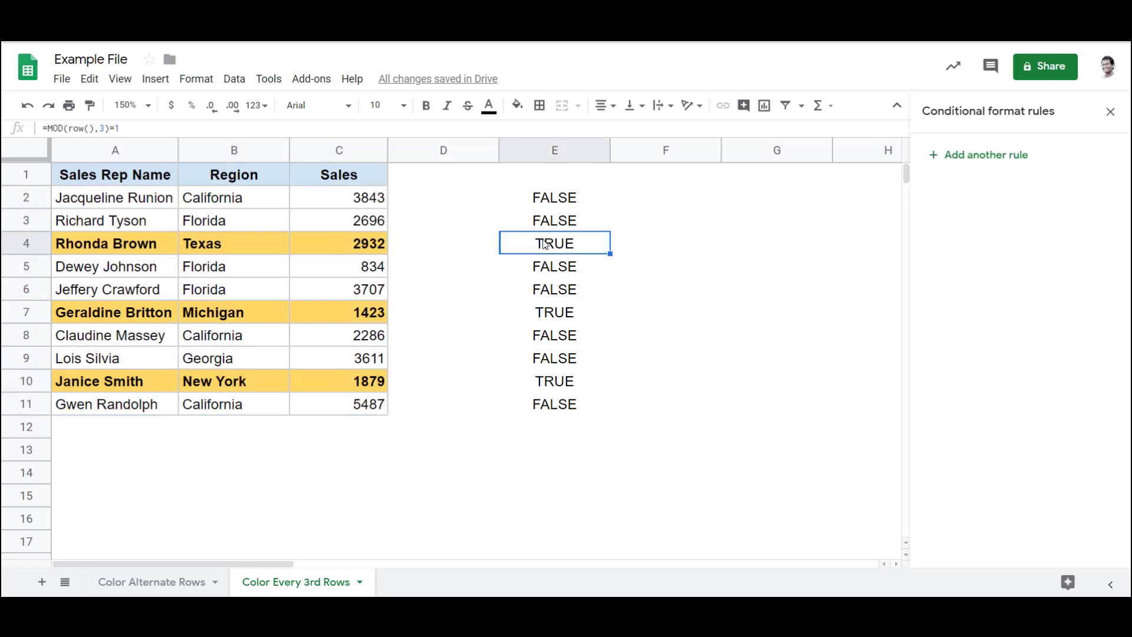
left_click(549, 204)
double_click(549, 204)
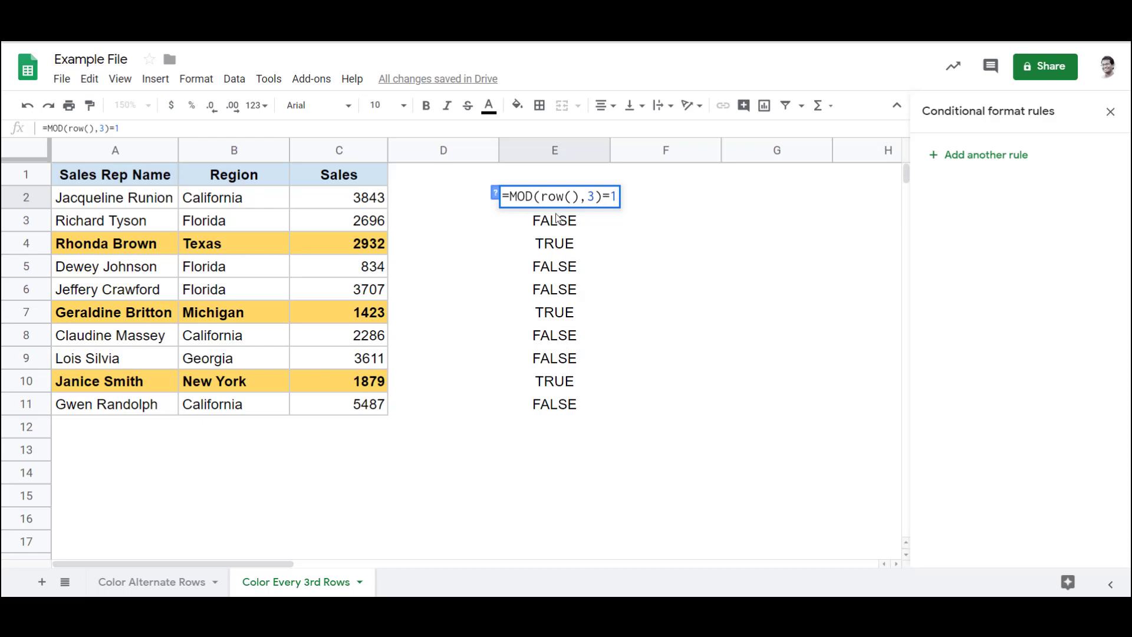
key("Escape")
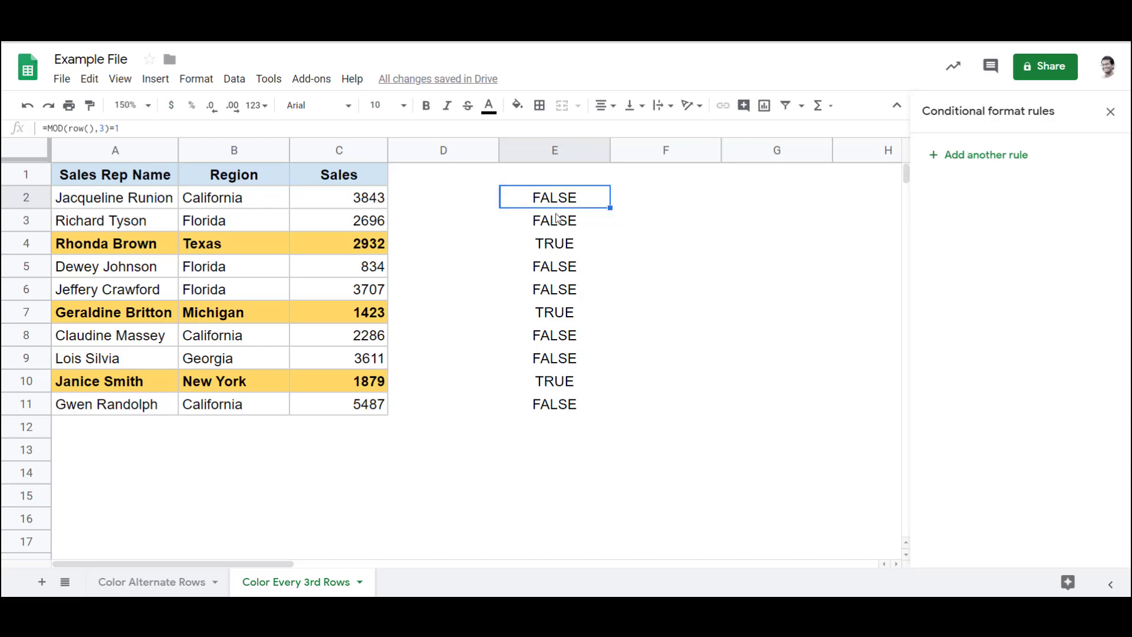